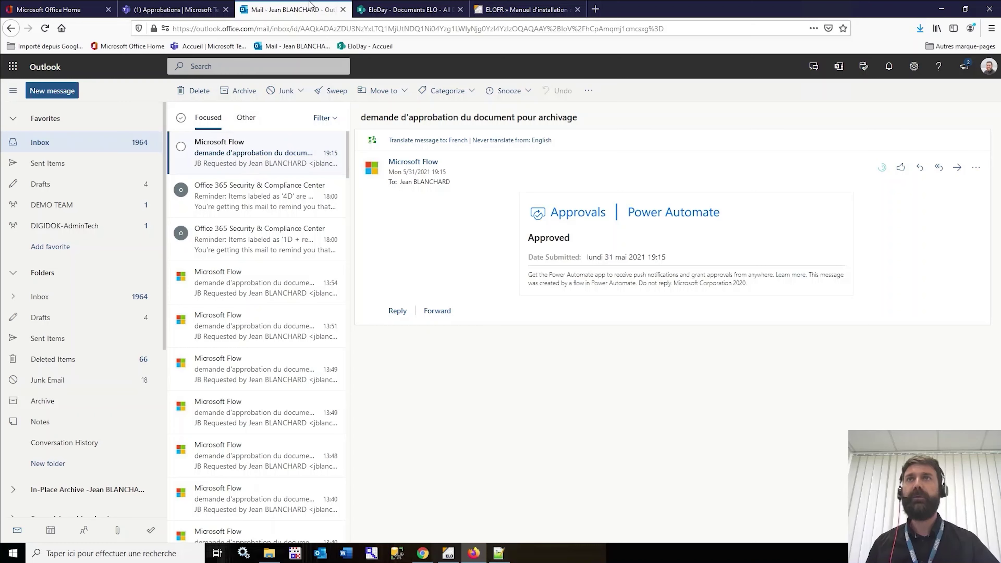
Step: Switch to Chrome and reload the Documents ELO library to check the archiving status of the Nomenclature 23.1 Bureau d'Etude PDF
click(422, 554)
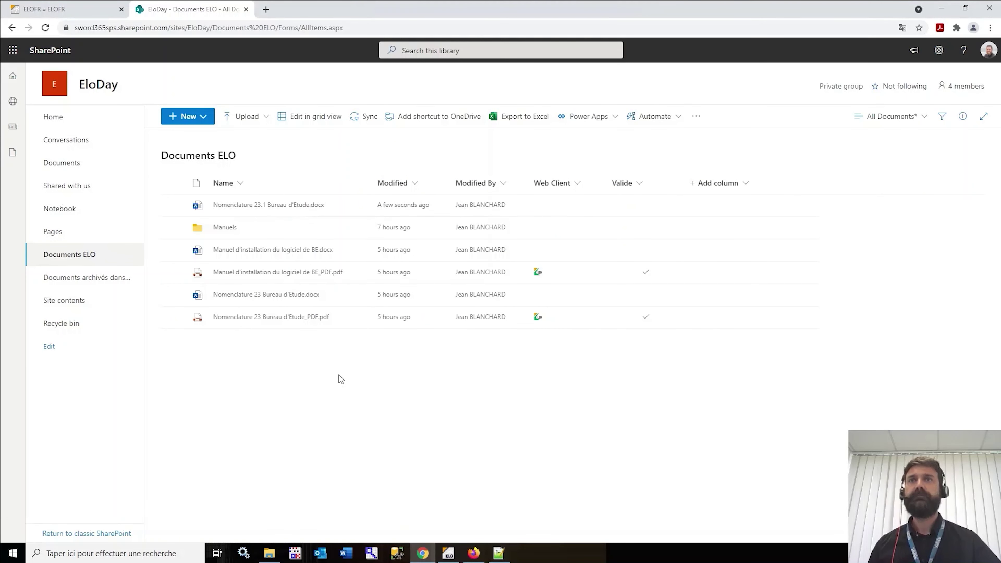
click(89, 254)
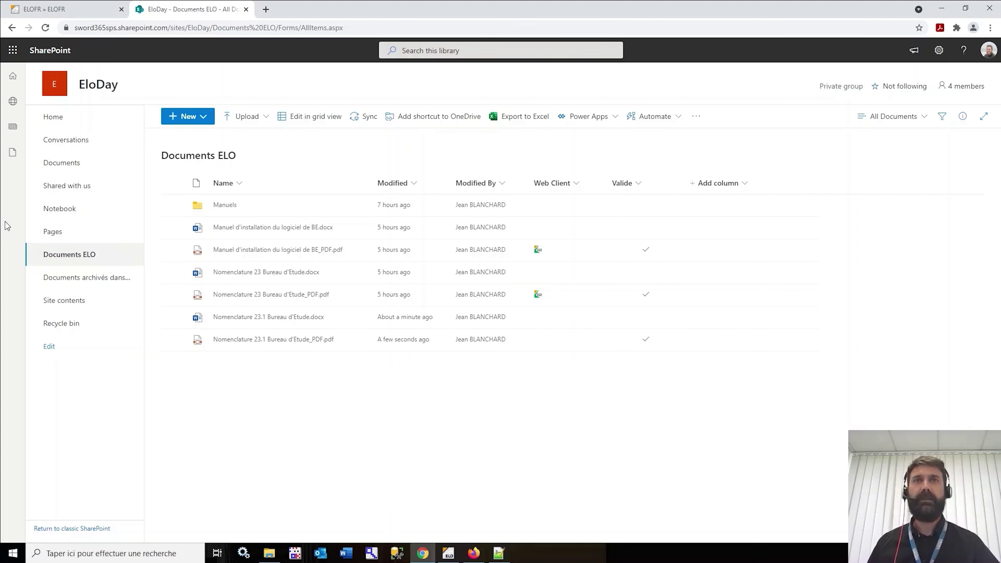
click(355, 276)
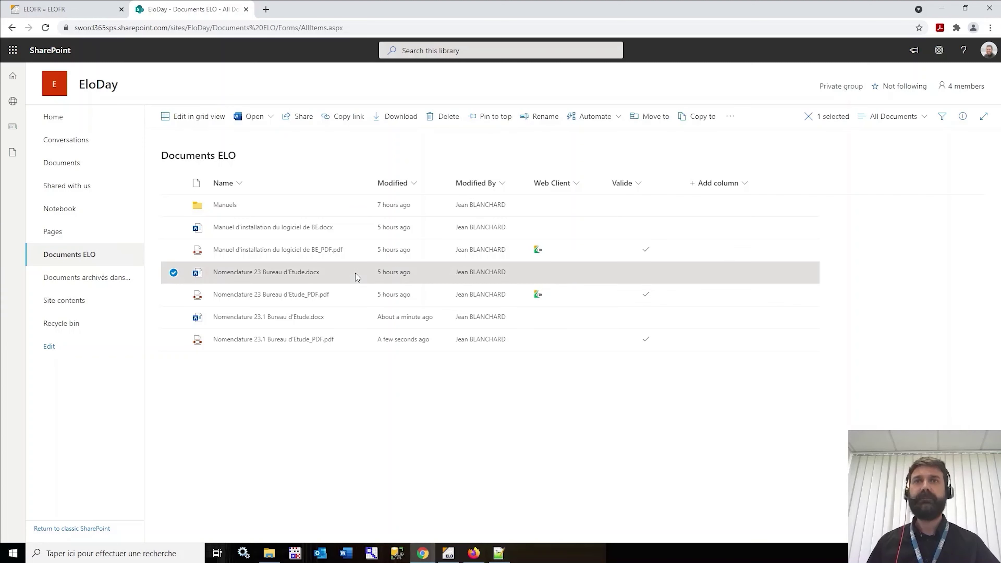
click(173, 273)
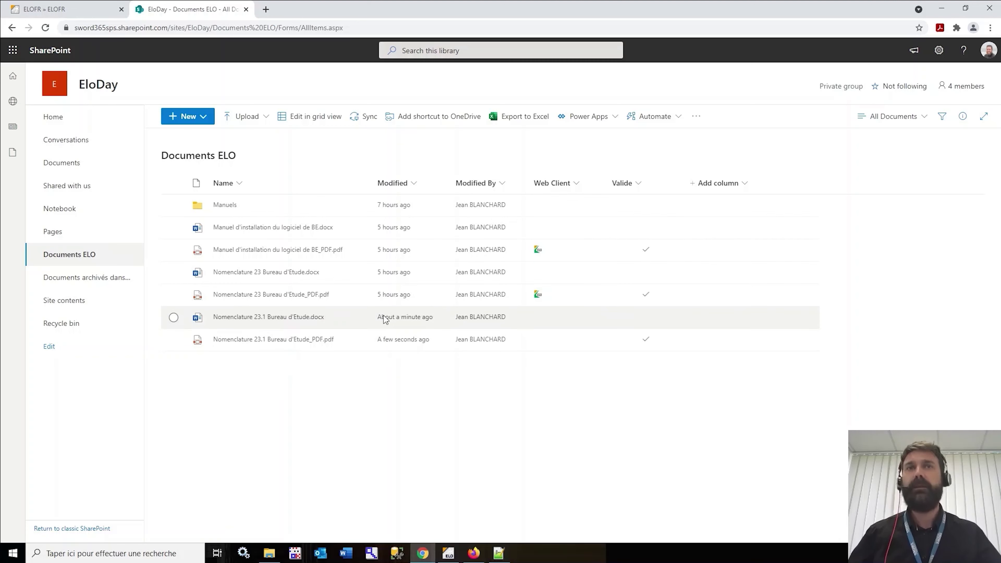
click(81, 255)
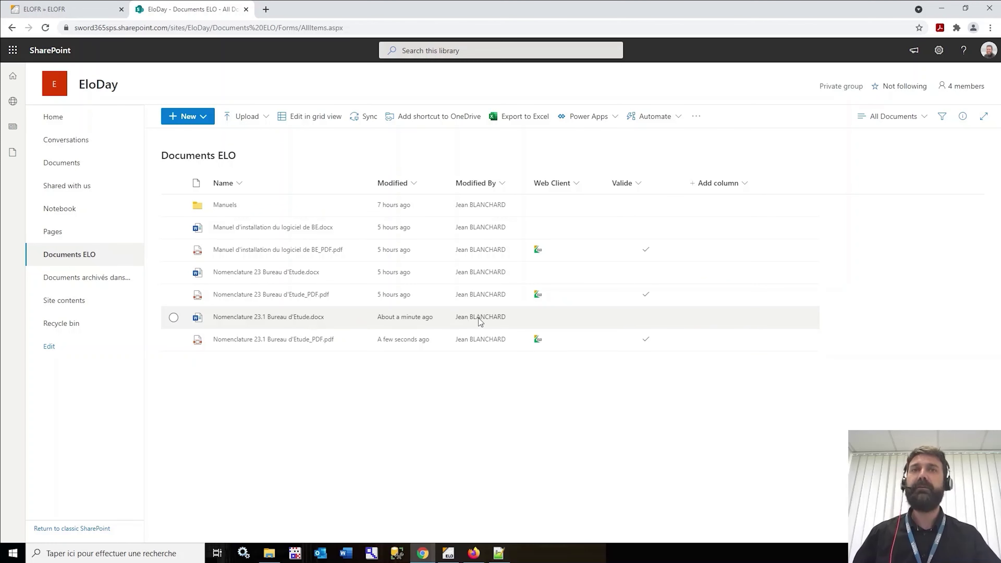
Step: Open the archived copy of Nomenclature 23.1 Bureau d'Etude_PDF.pdf through its Web Client link and look through it
click(538, 339)
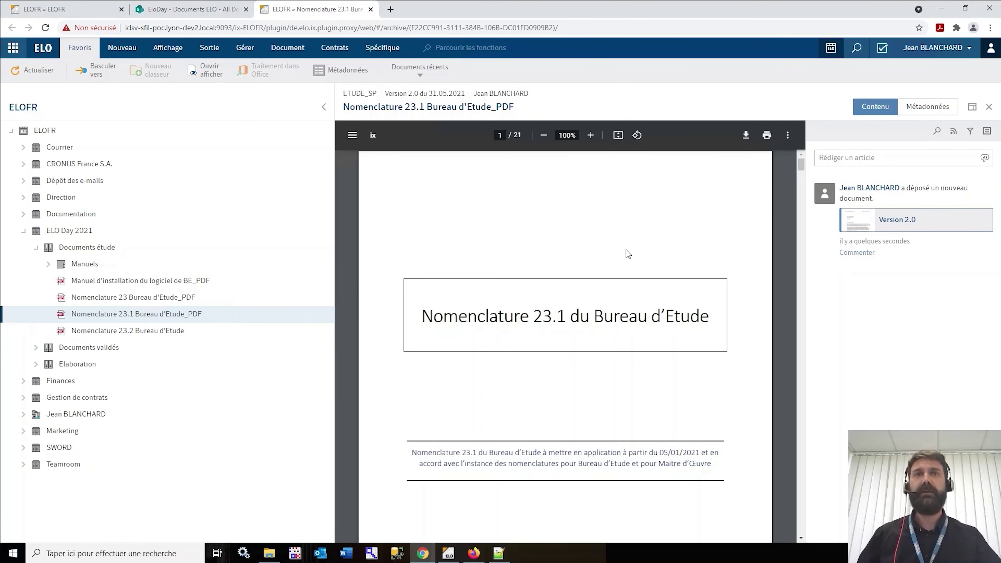
scroll(626, 251, down, 20)
scroll(621, 248, up, 20)
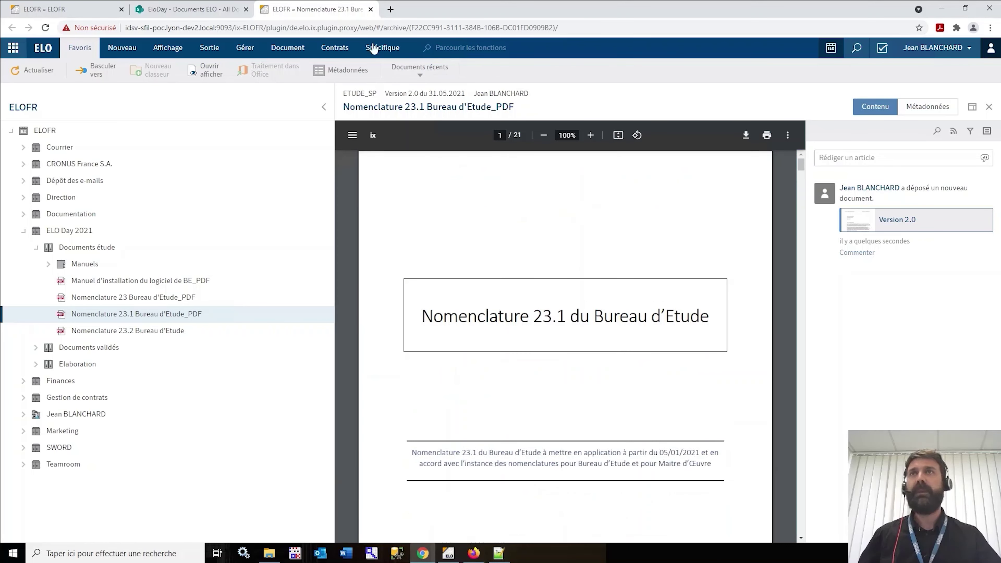
click(228, 8)
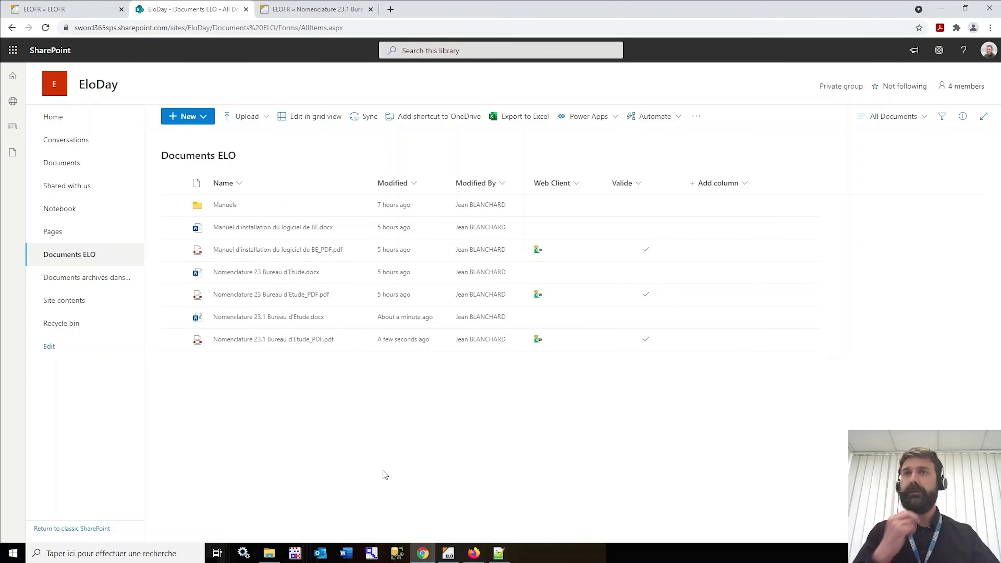
click(448, 553)
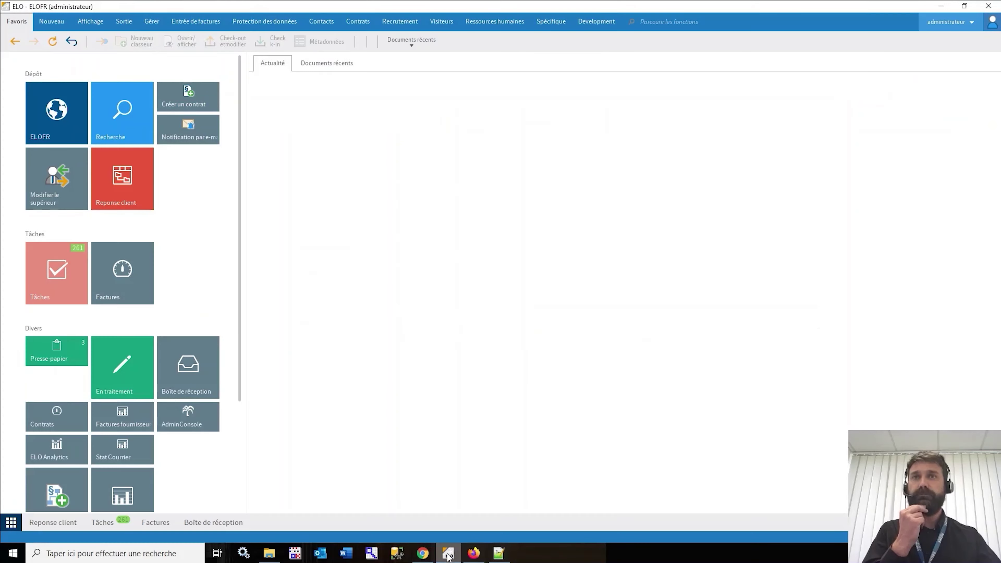
click(448, 554)
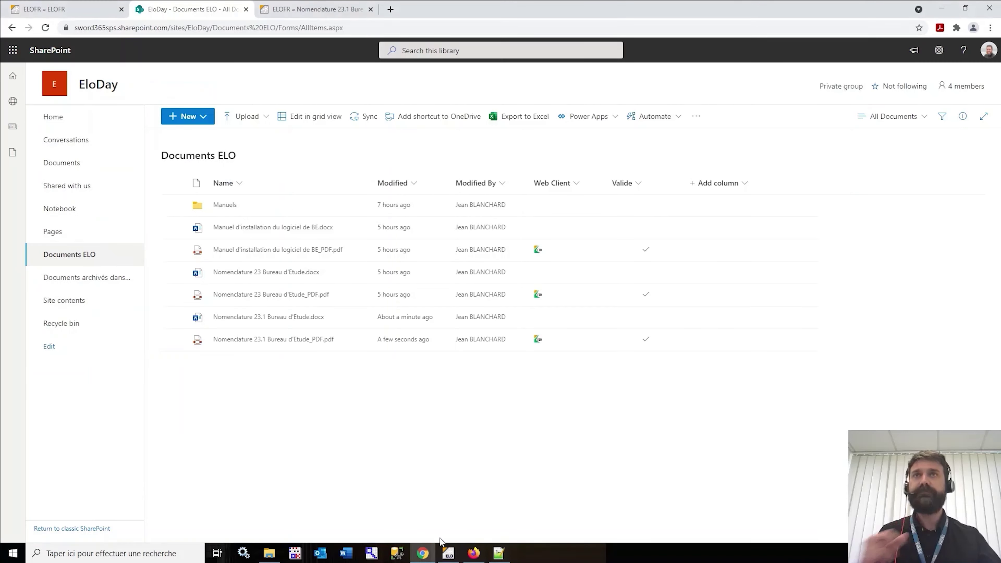
click(286, 6)
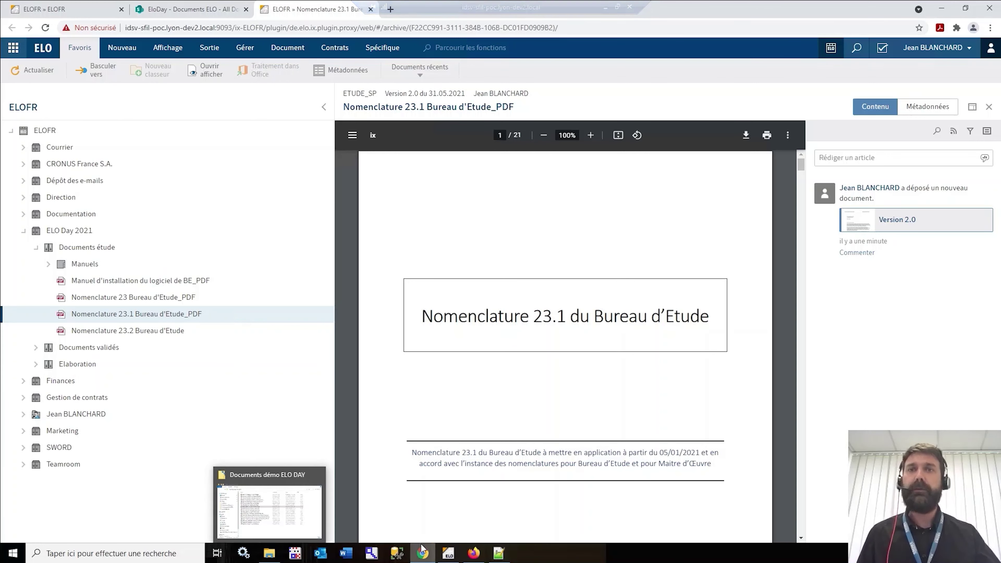
mouse_move(421, 557)
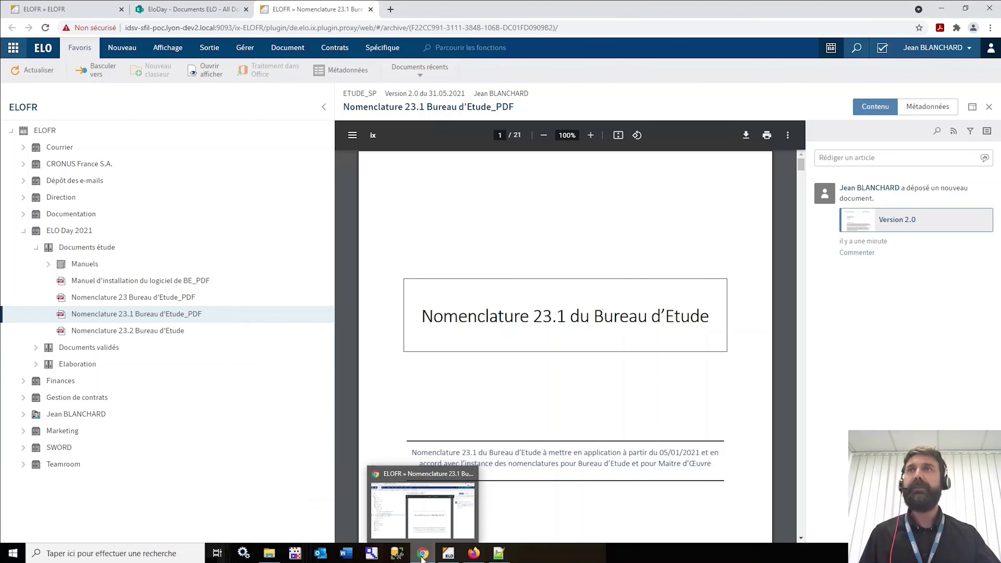
click(220, 13)
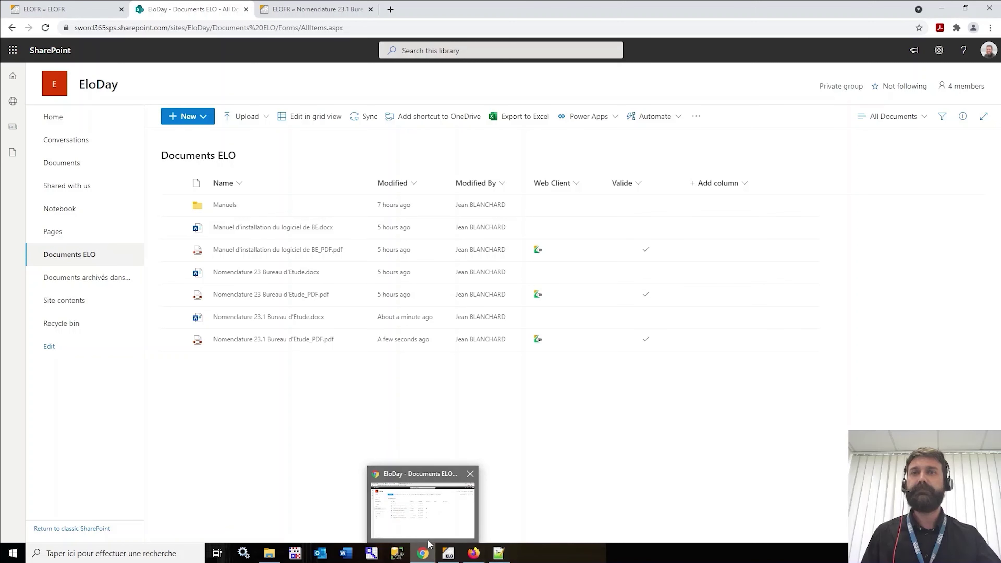
Step: Switch to Firefox and open the EloDay site's Documents archivés dans ELO page to view the Documents étude list
click(473, 553)
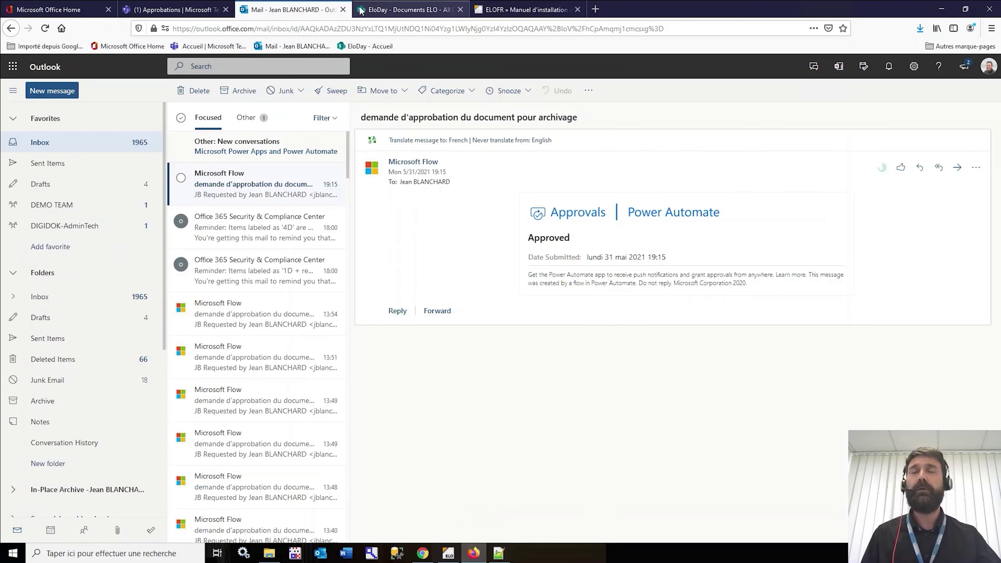
click(377, 11)
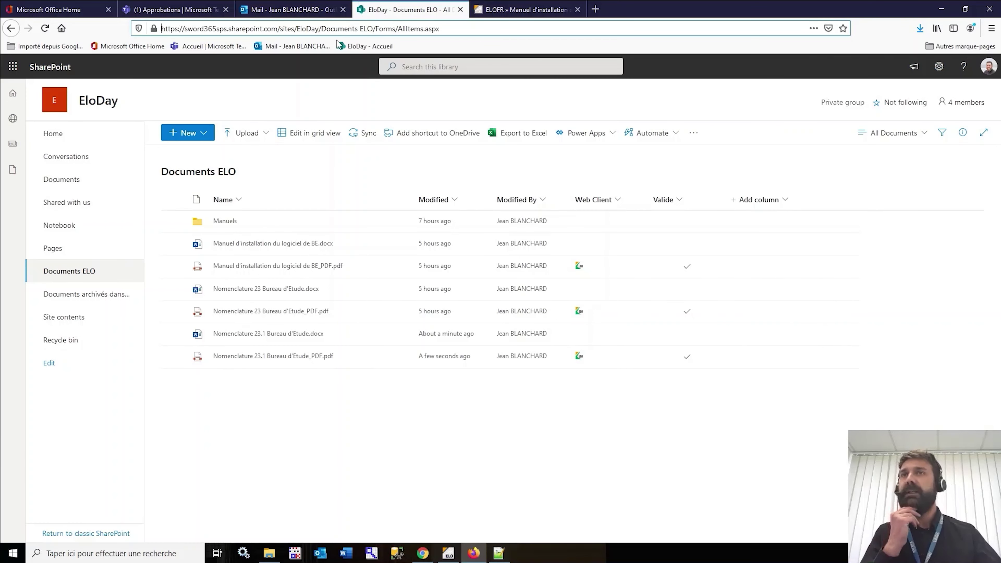
click(94, 294)
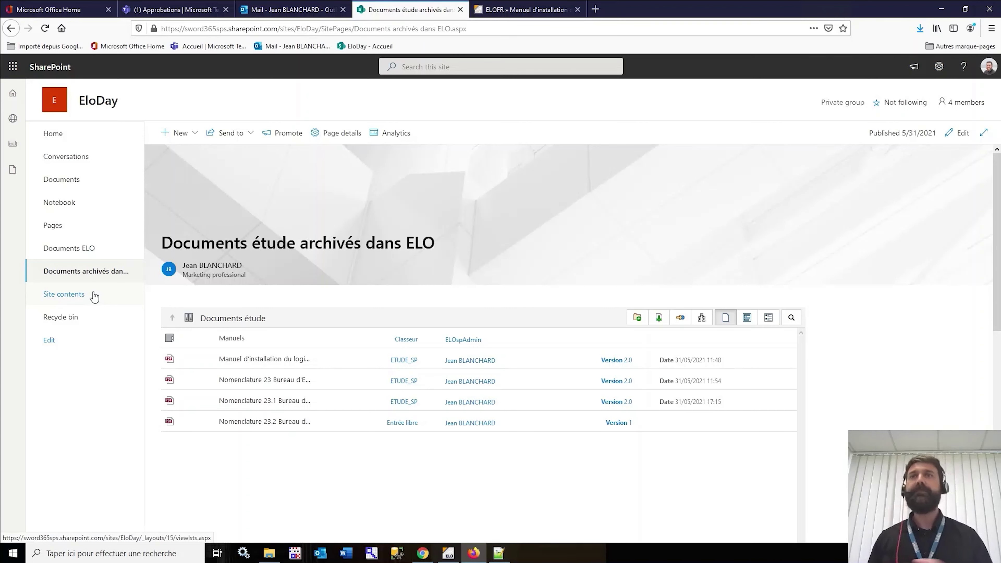
scroll(371, 379, down, 2)
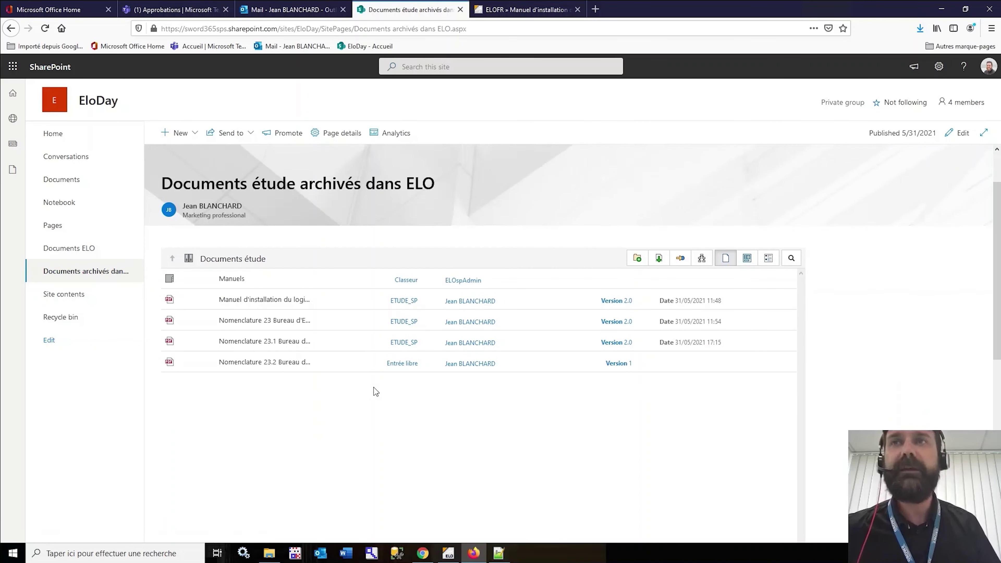
scroll(374, 388, down, 2)
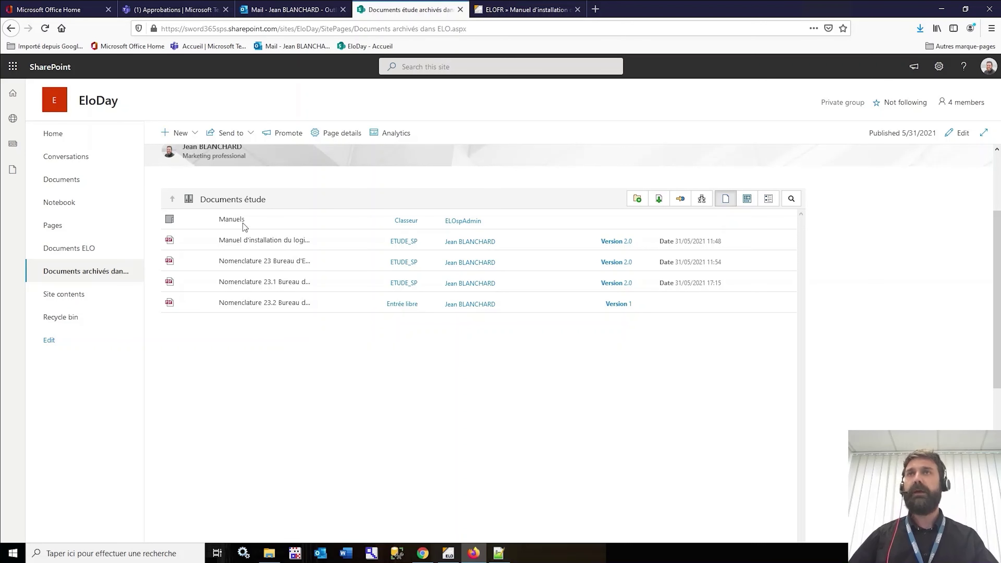
click(152, 30)
click(153, 29)
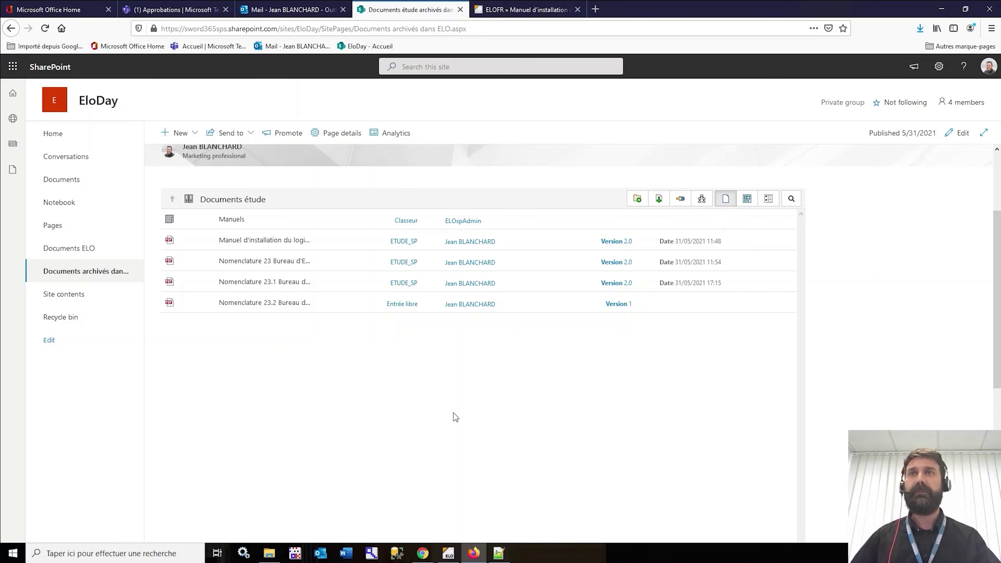
Step: Switch to Chrome and display Manuel d'installation du logiciel de BE_PDF from the Documents étude folder in the ELO archive
click(422, 553)
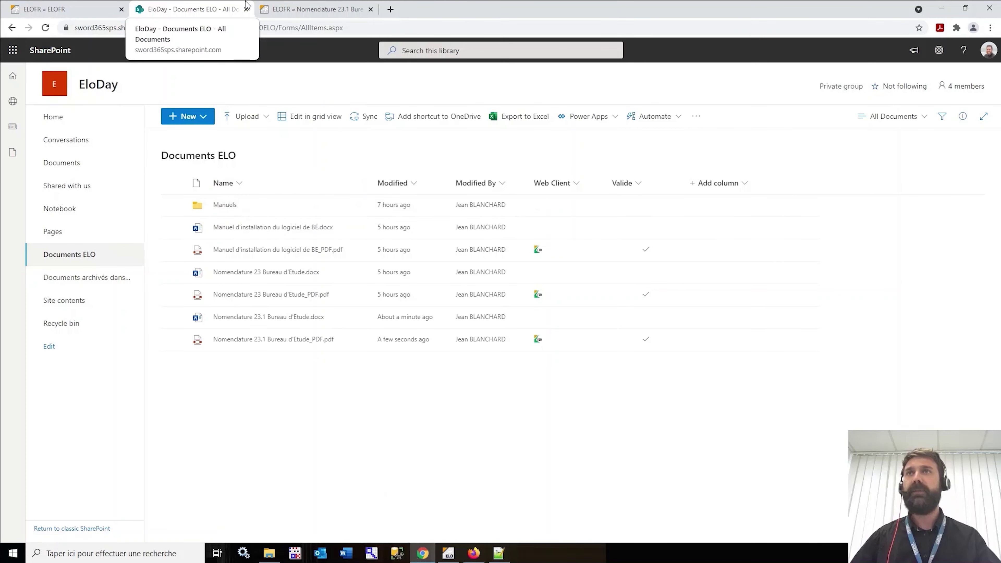
click(312, 8)
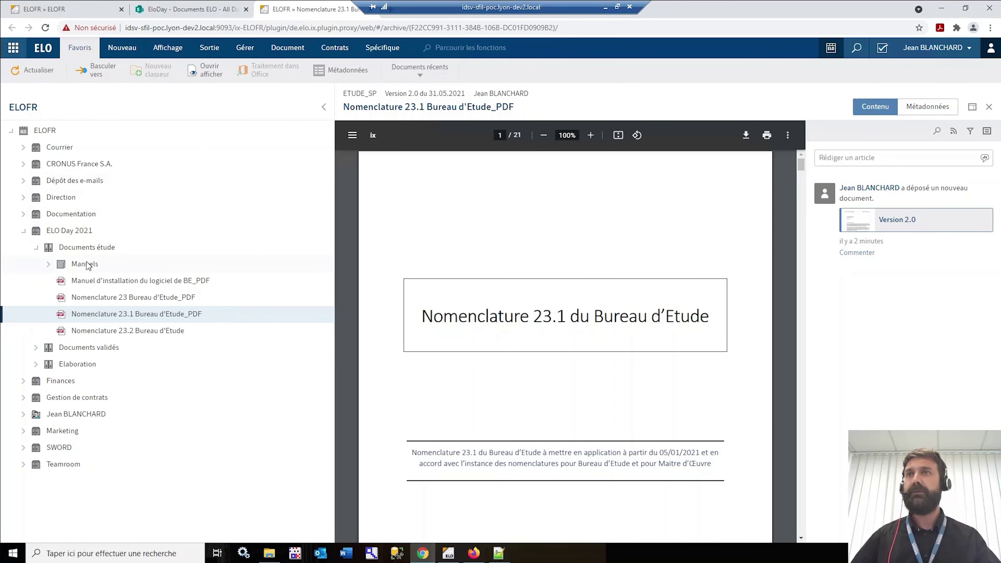
click(89, 276)
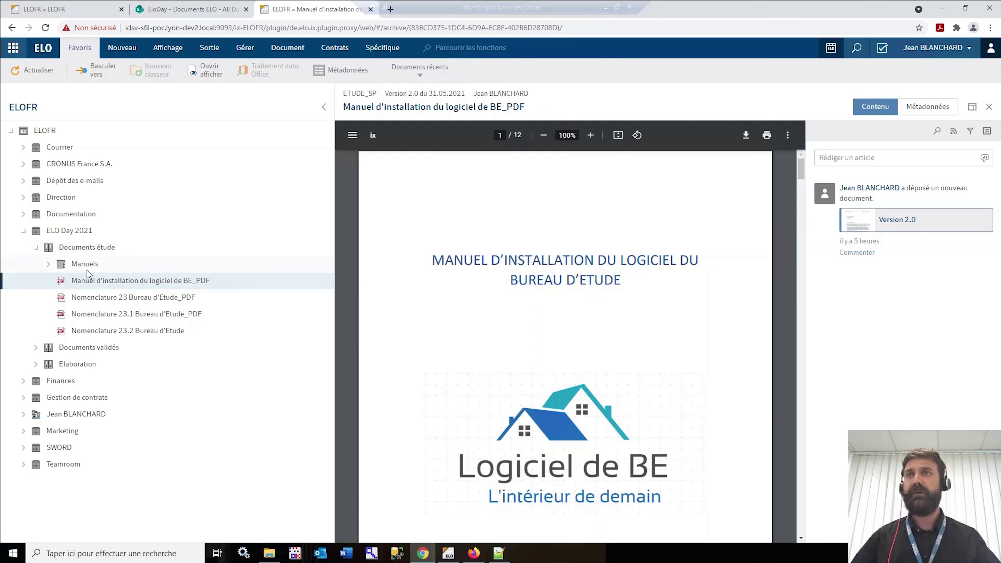
Step: Switch to Firefox, read through Manuel d'installation du logiciel de BE_PDF in the embedded archive view, and return to the Documents étude list
click(474, 554)
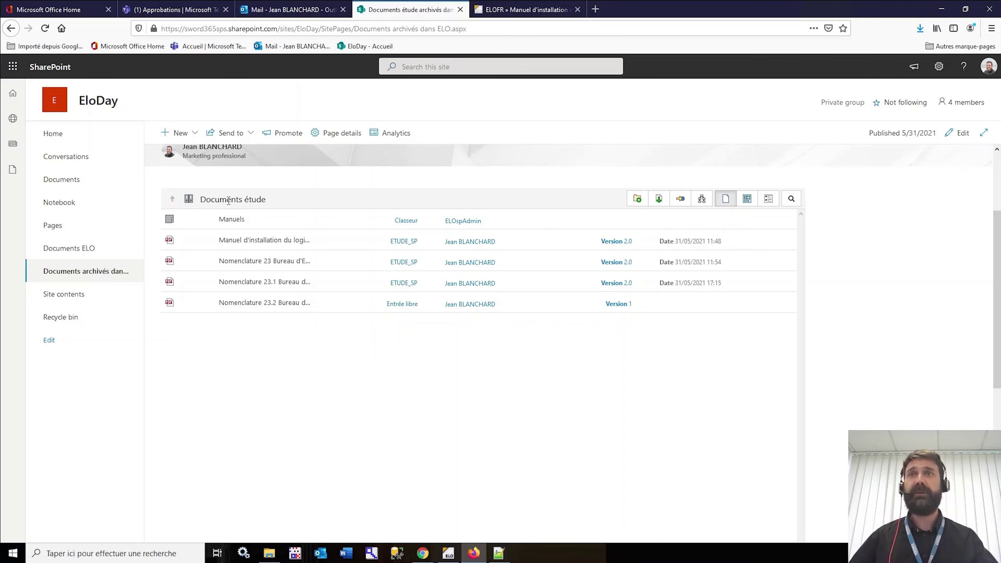
click(238, 241)
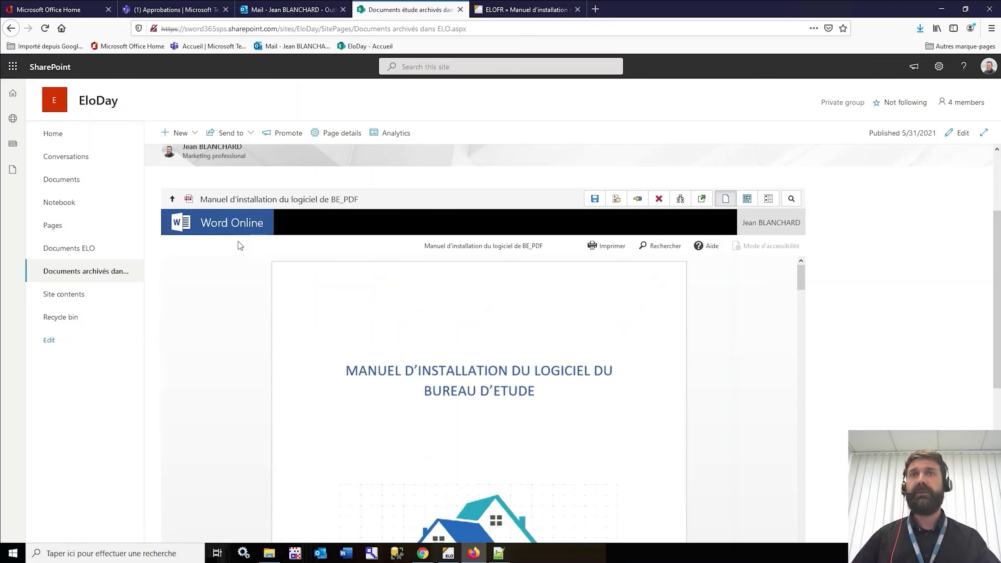
scroll(512, 394, down, 6)
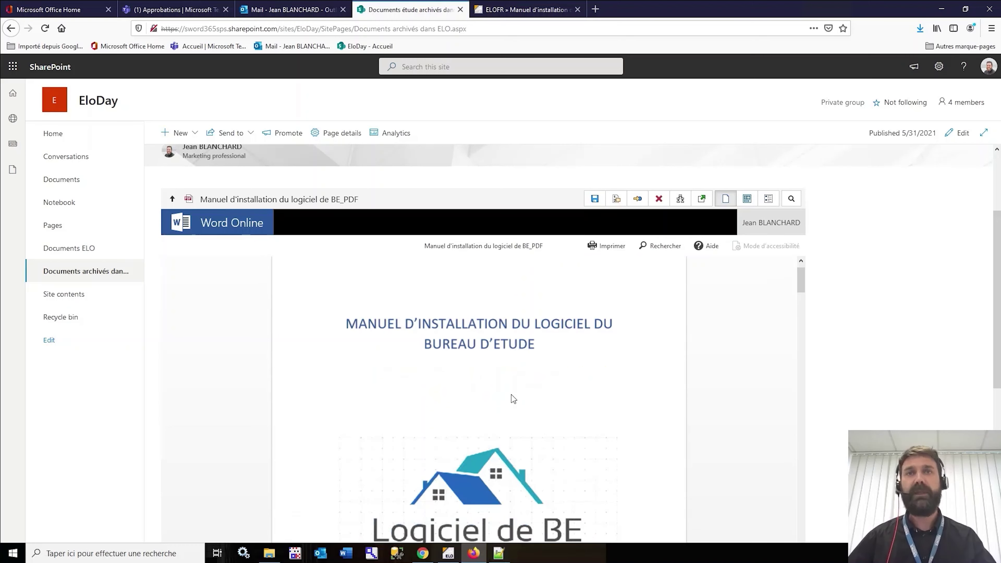
scroll(512, 396, down, 15)
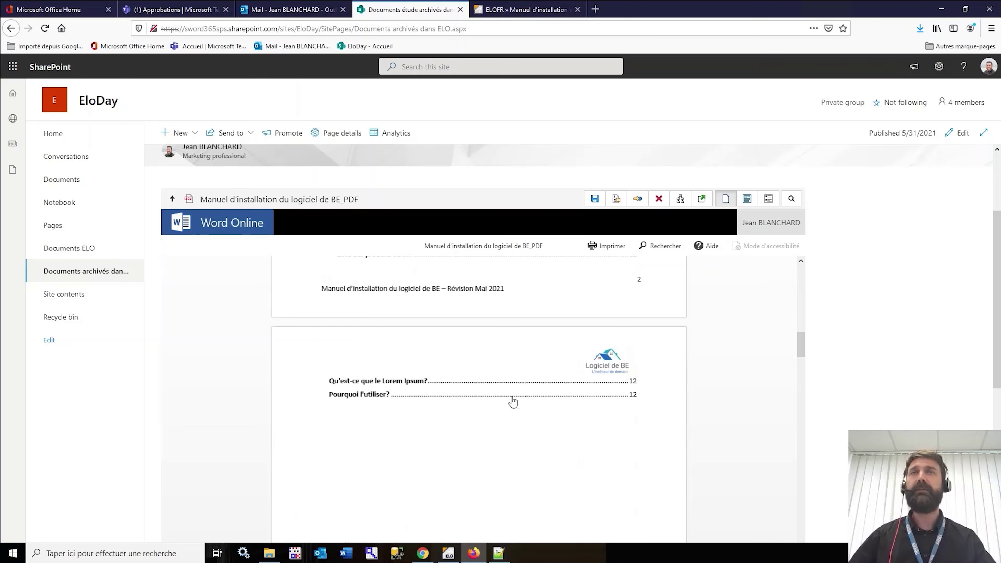
scroll(514, 402, down, 15)
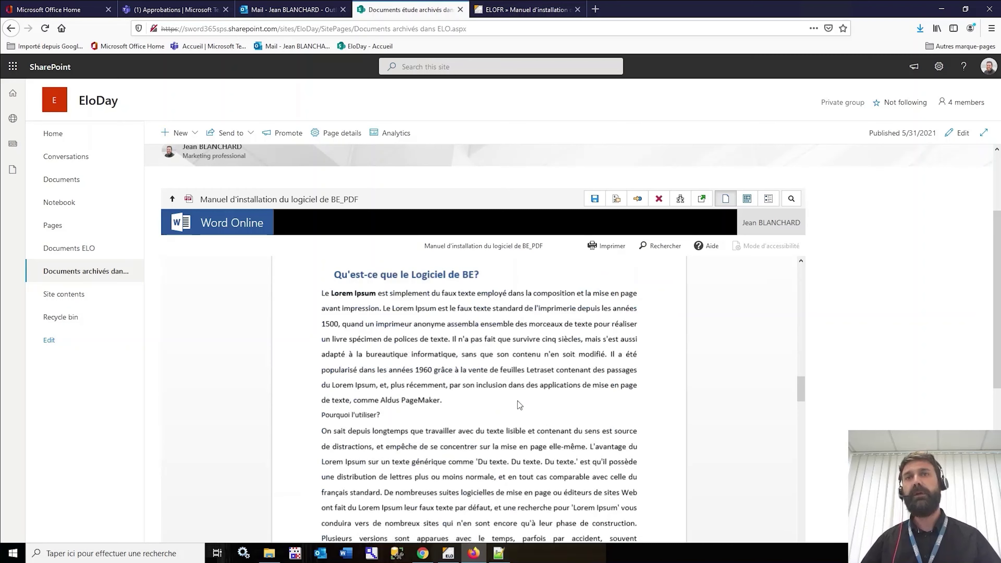
scroll(518, 399, up, 20)
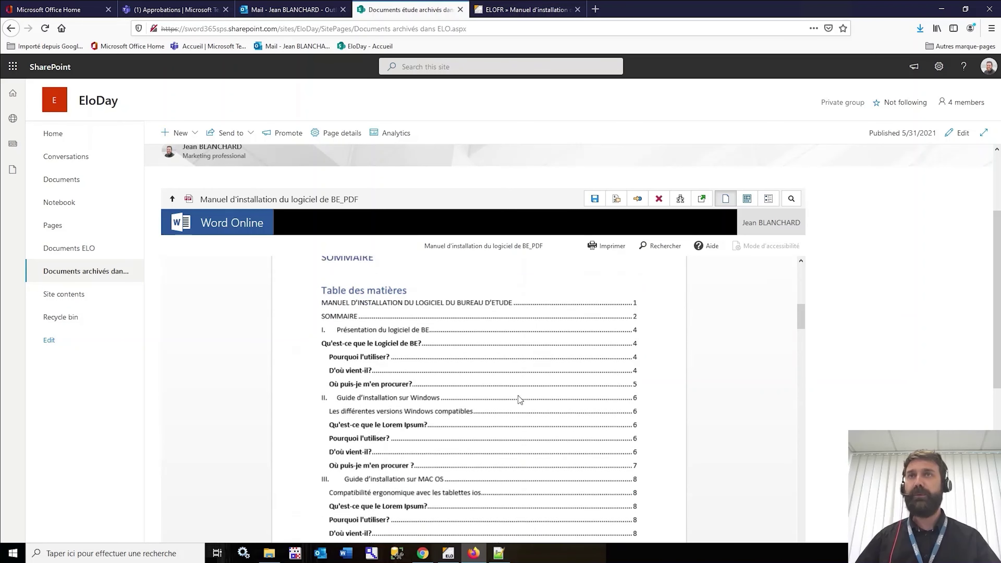
click(173, 199)
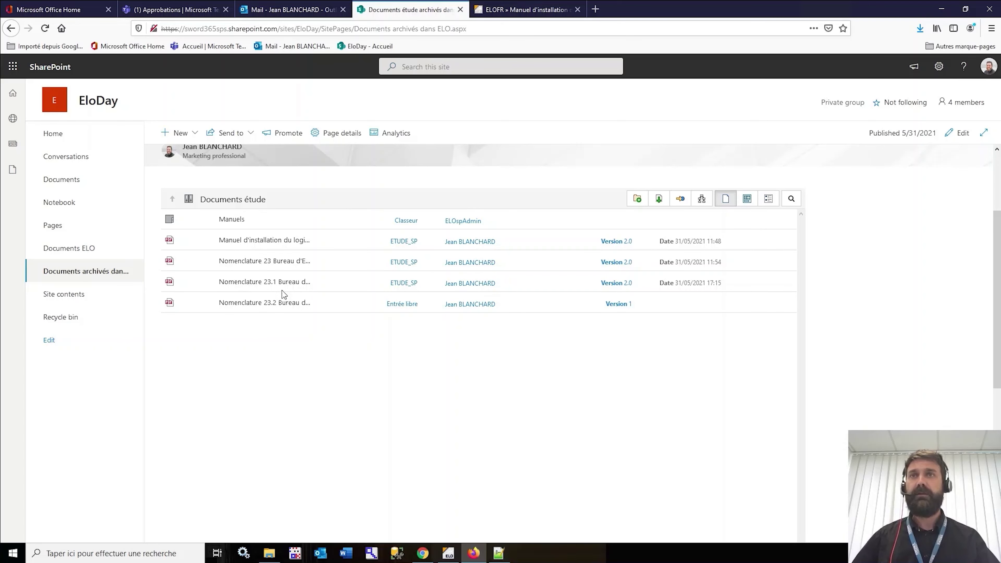
Step: Preview Nomenclature 23.1 Bureau d'Etude_PDF in the embedded archive view and return to the Documents étude list
click(279, 283)
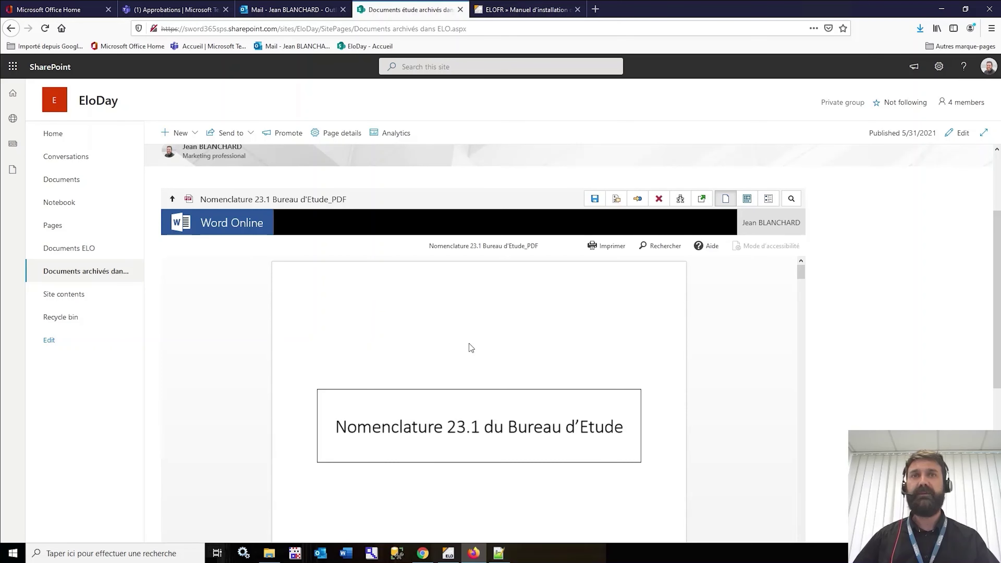
scroll(469, 345, up, 10)
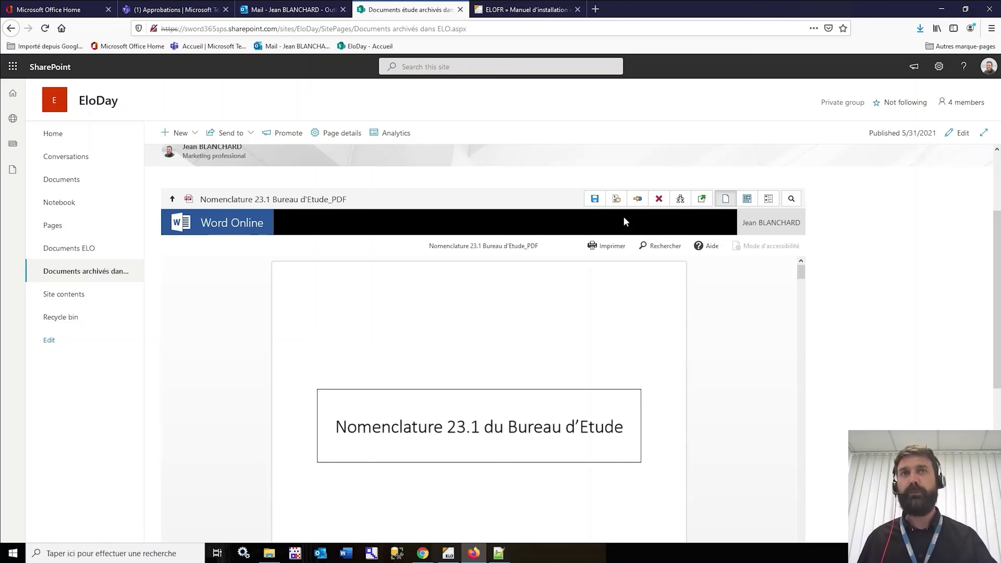
click(164, 200)
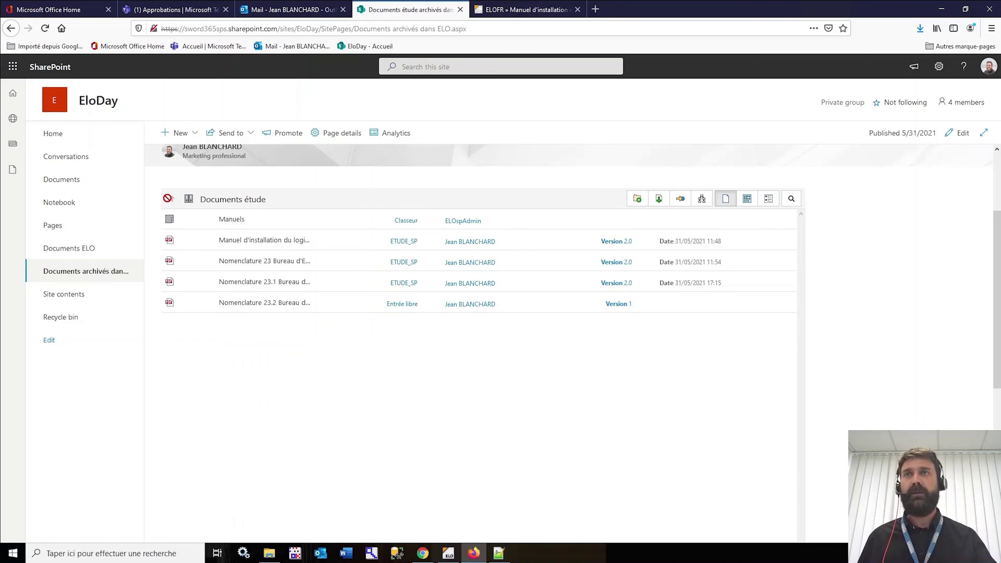
Step: Search the embedded ELO archive for "nomenclature" and clear the search to restore the Documents étude list
click(791, 198)
text(no)
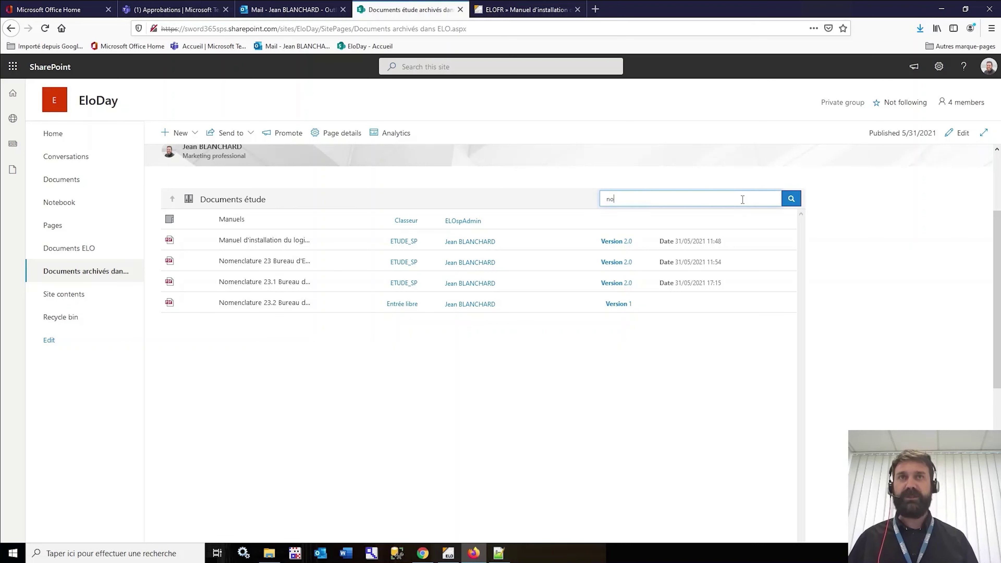
text(menclau)
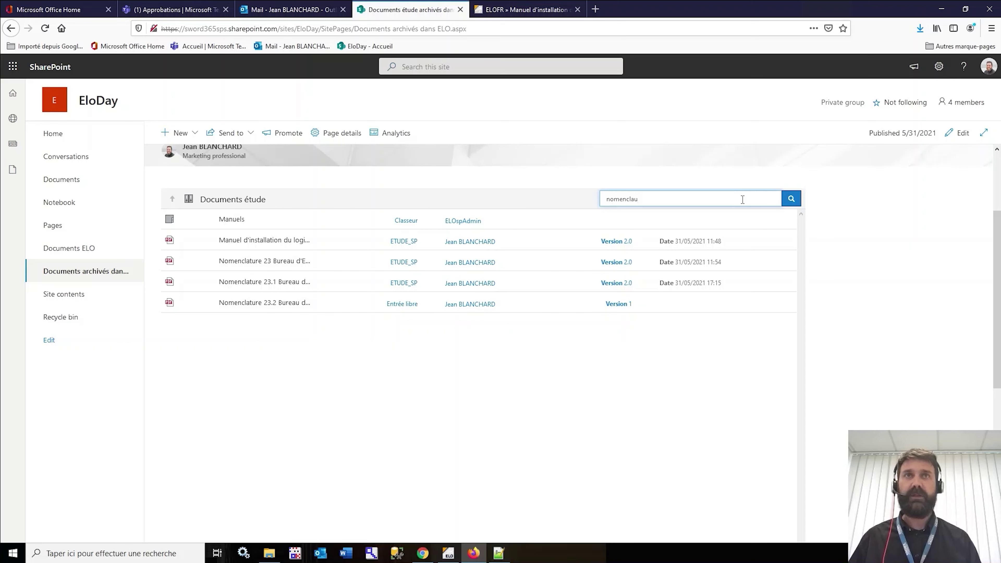
text(ure)
key(Return)
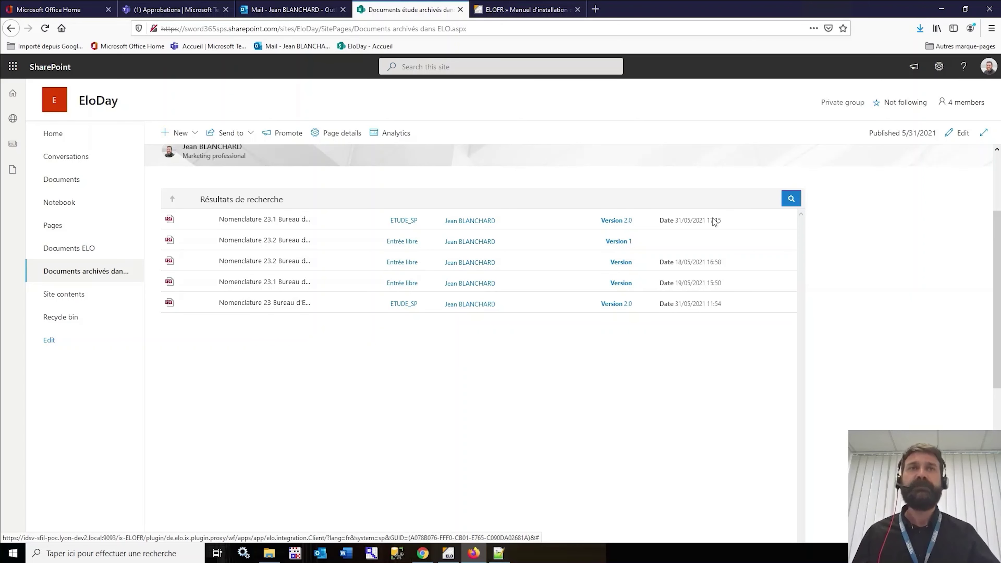
click(794, 204)
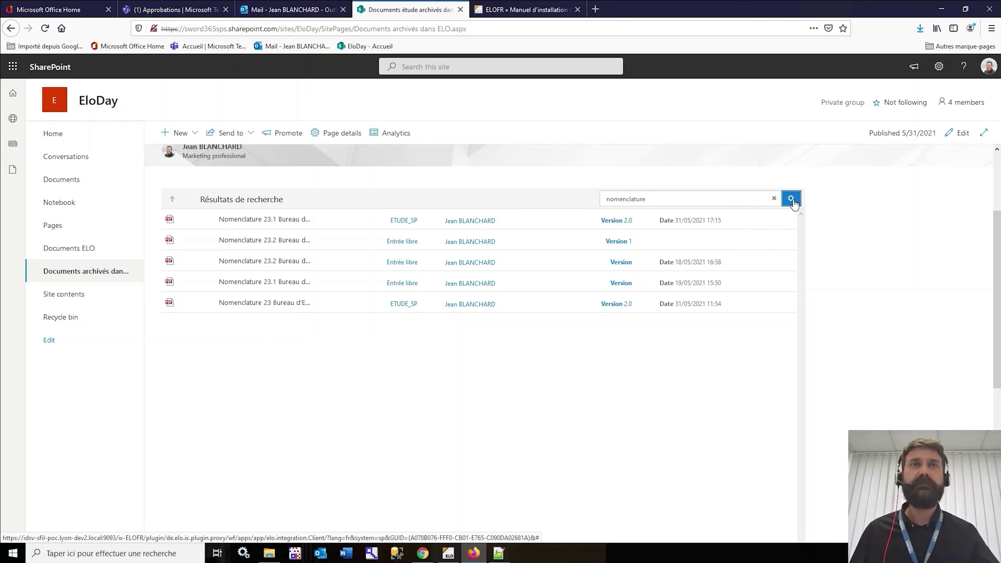
click(774, 199)
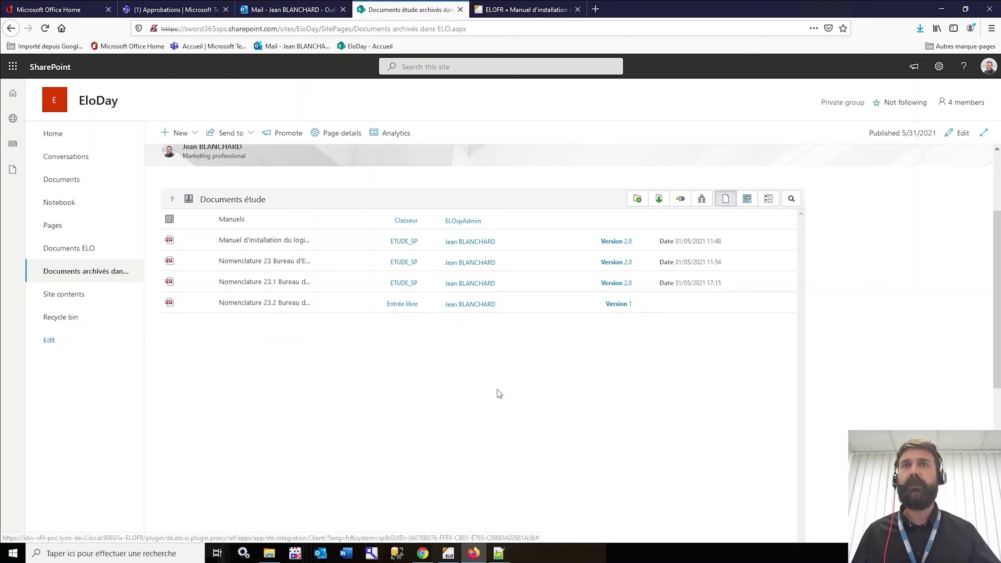